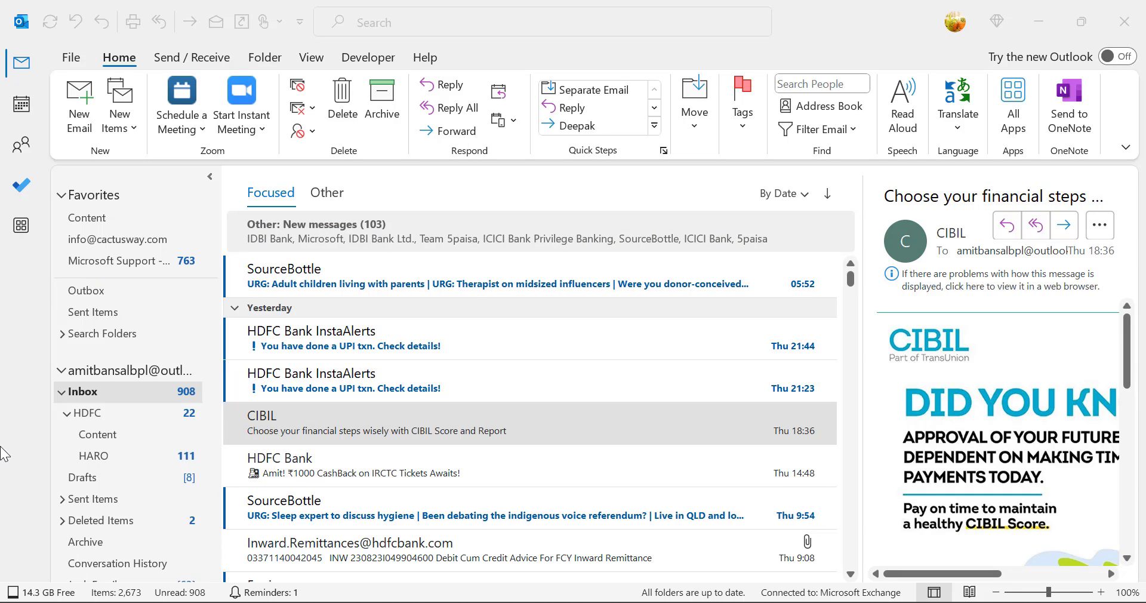
Step: Look through the Inbox and view the CIBIL message about choosing financial steps in its own window
{"action": "left_click", "coordinate": [89, 391]}
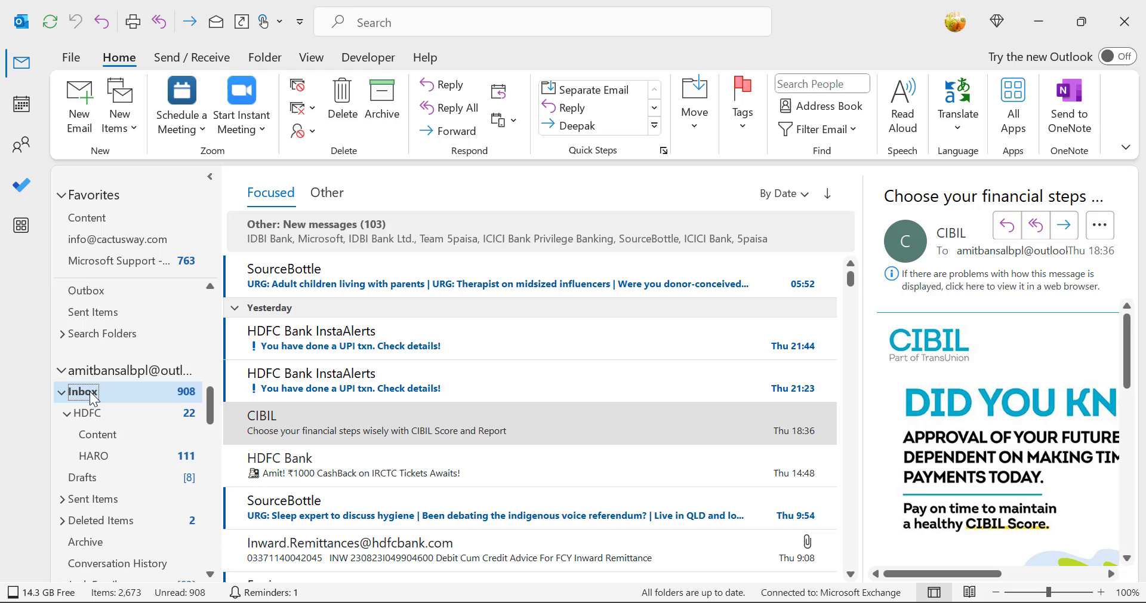
{"action": "scroll", "coordinate": [539, 373], "scroll_direction": "down", "scroll_amount": 5}
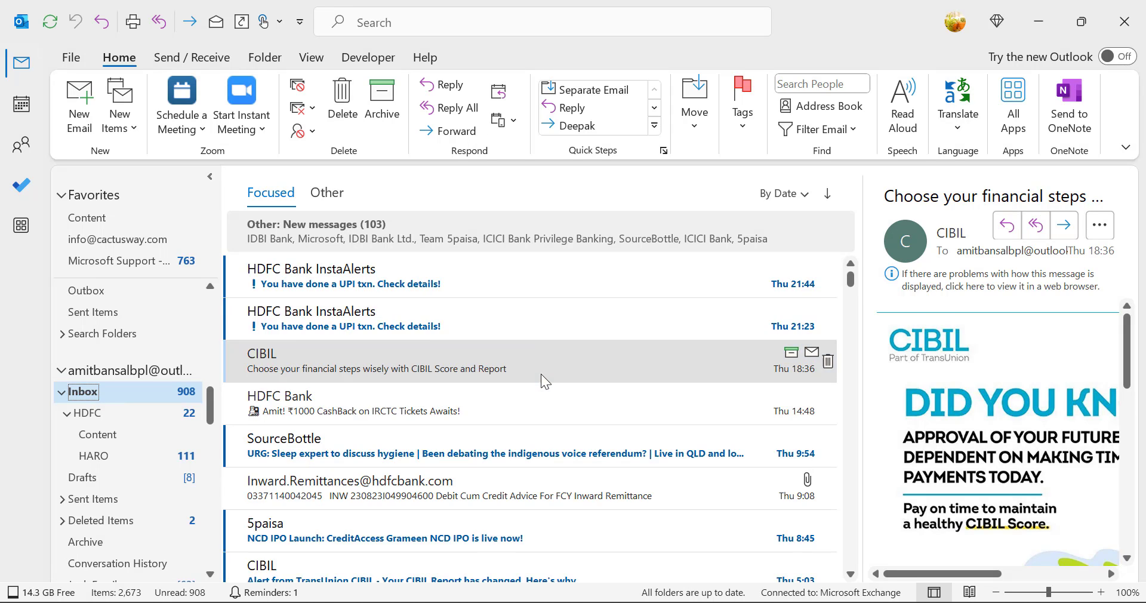
{"action": "scroll", "coordinate": [561, 392], "scroll_direction": "up", "scroll_amount": 6}
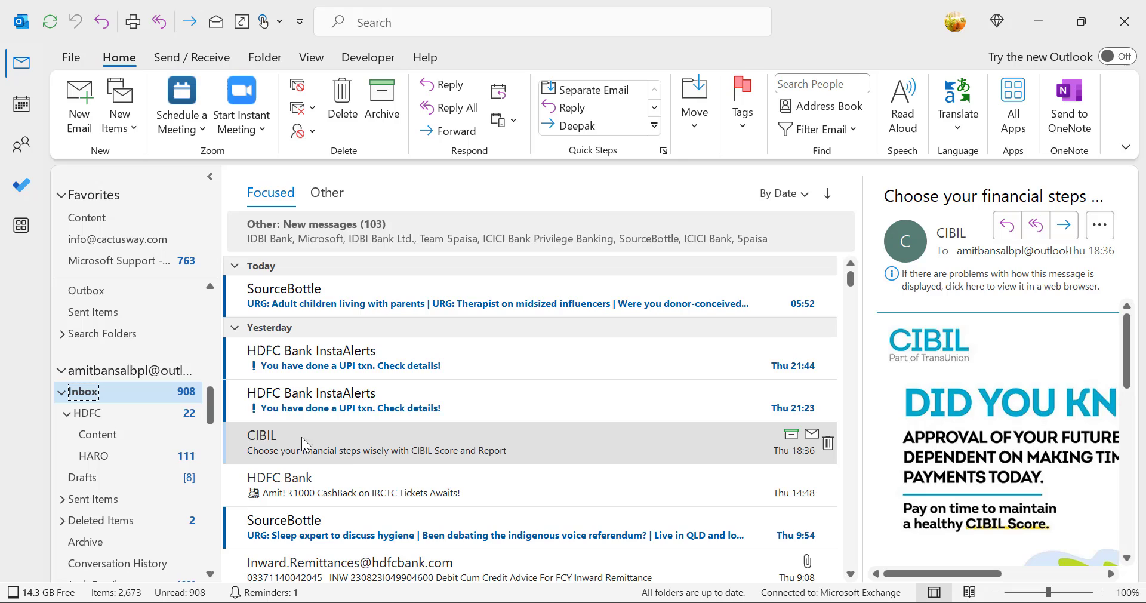
{"action": "left_click", "coordinate": [339, 436]}
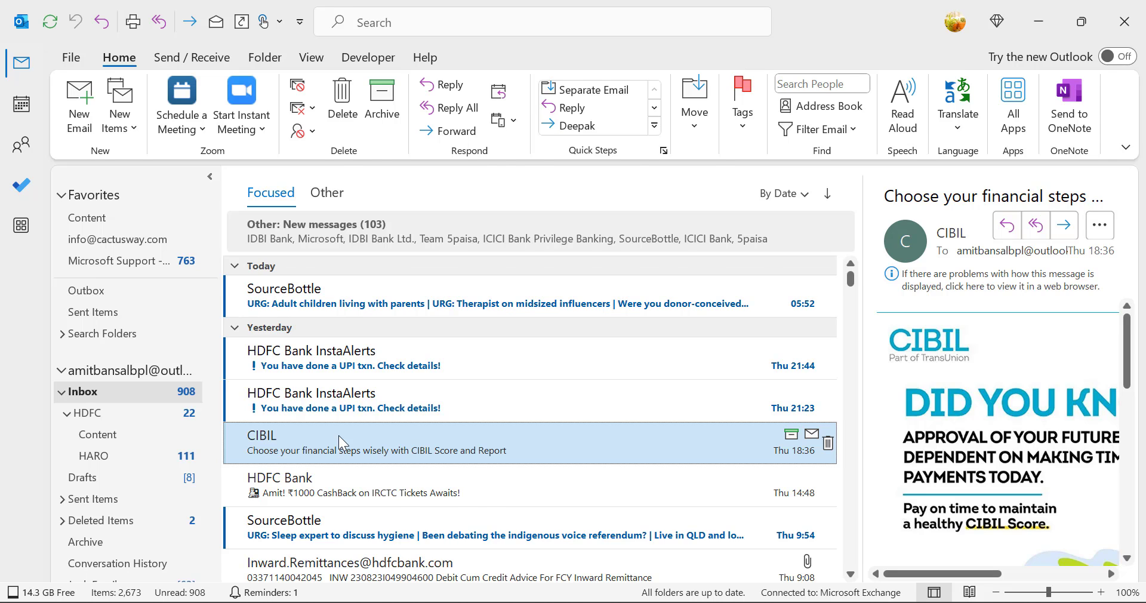
{"action": "double_click", "coordinate": [339, 435]}
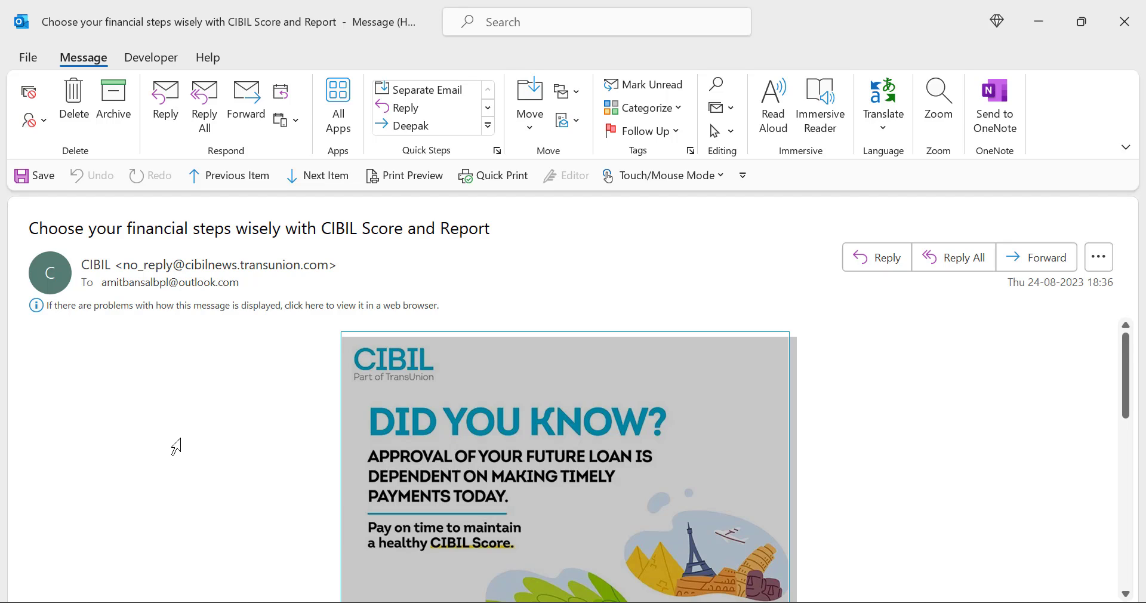
{"action": "left_click", "coordinate": [1125, 22]}
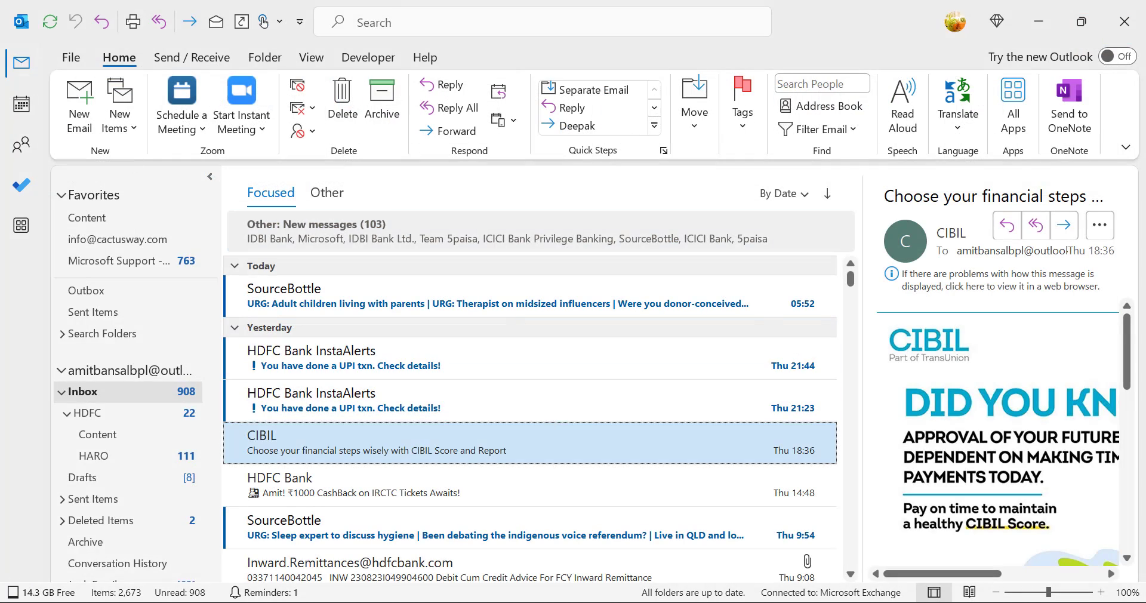
Step: Copy the sender's address from the CIBIL message "Choose your financial steps wisely with CIBIL Score and Report" and close the message
{"action": "double_click", "coordinate": [368, 438]}
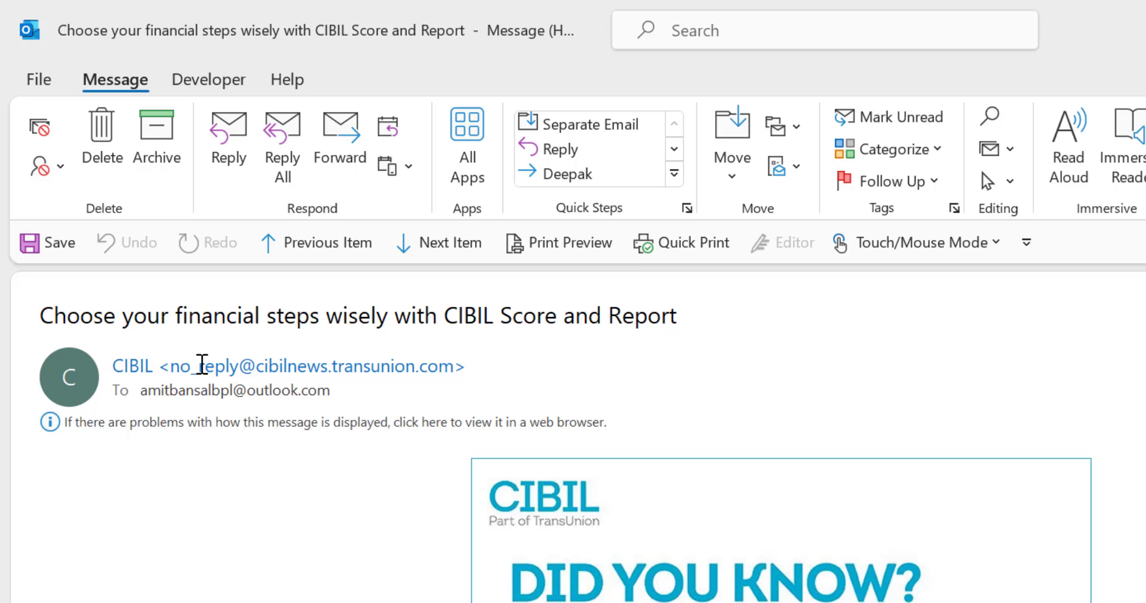
{"action": "left_click", "coordinate": [214, 365]}
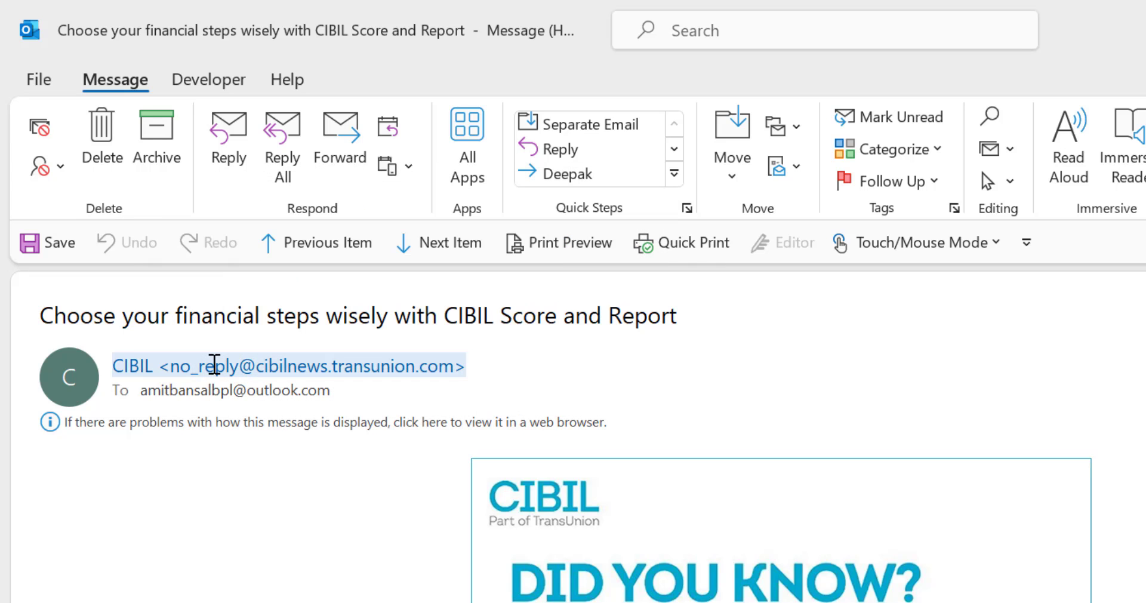
{"action": "right_click", "coordinate": [219, 364]}
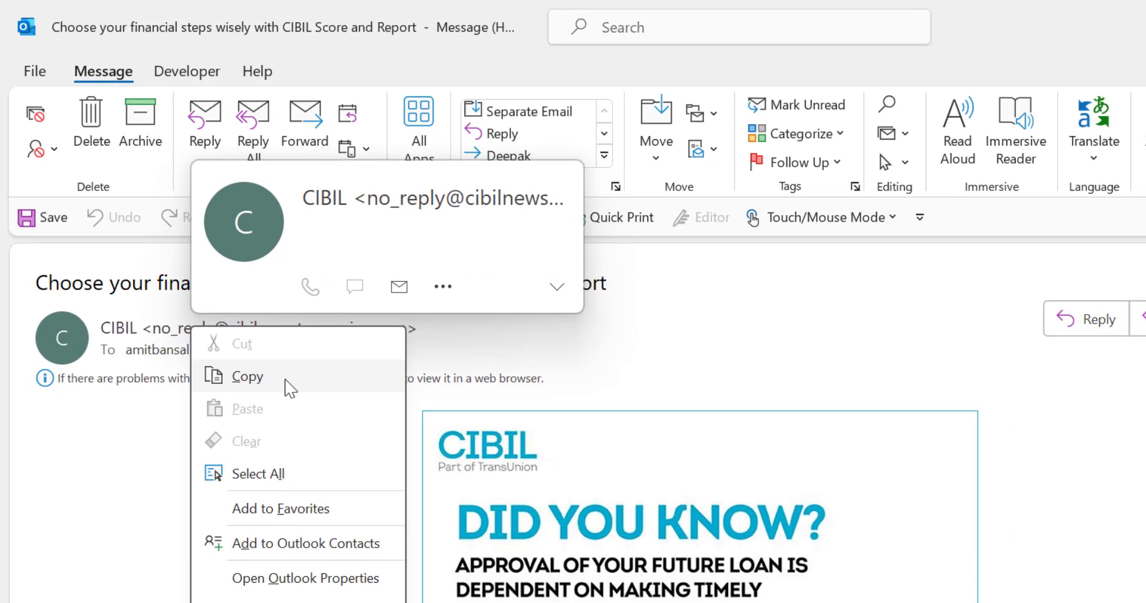
{"action": "left_click", "coordinate": [287, 421]}
{"action": "left_click", "coordinate": [1141, 18]}
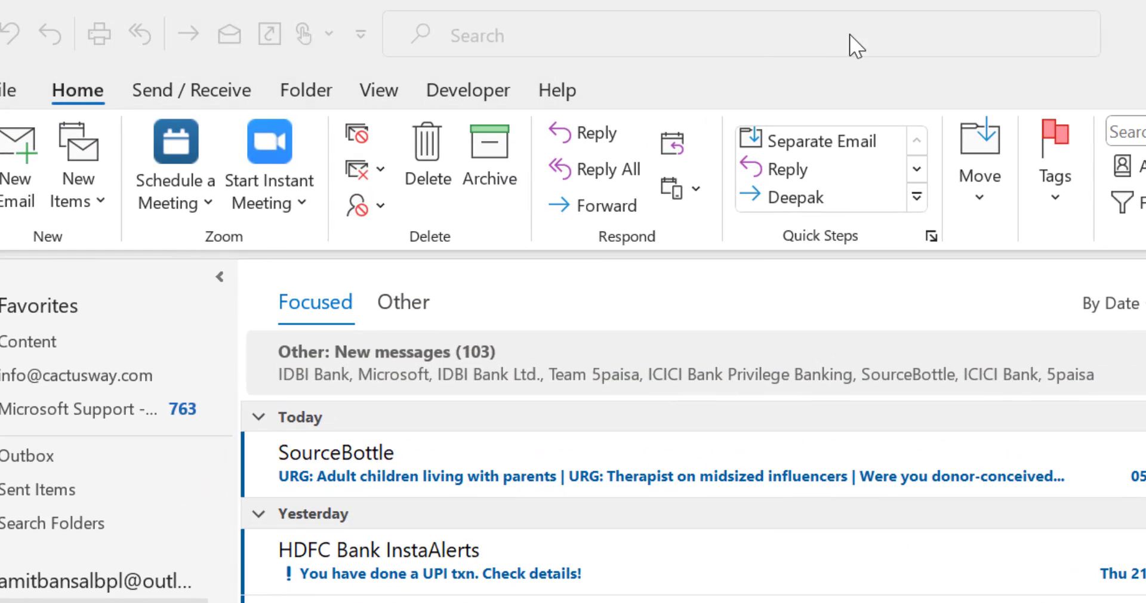
Step: Open the Rules and Alerts manager and start a new email rule for the Inbox
{"action": "left_click", "coordinate": [84, 96]}
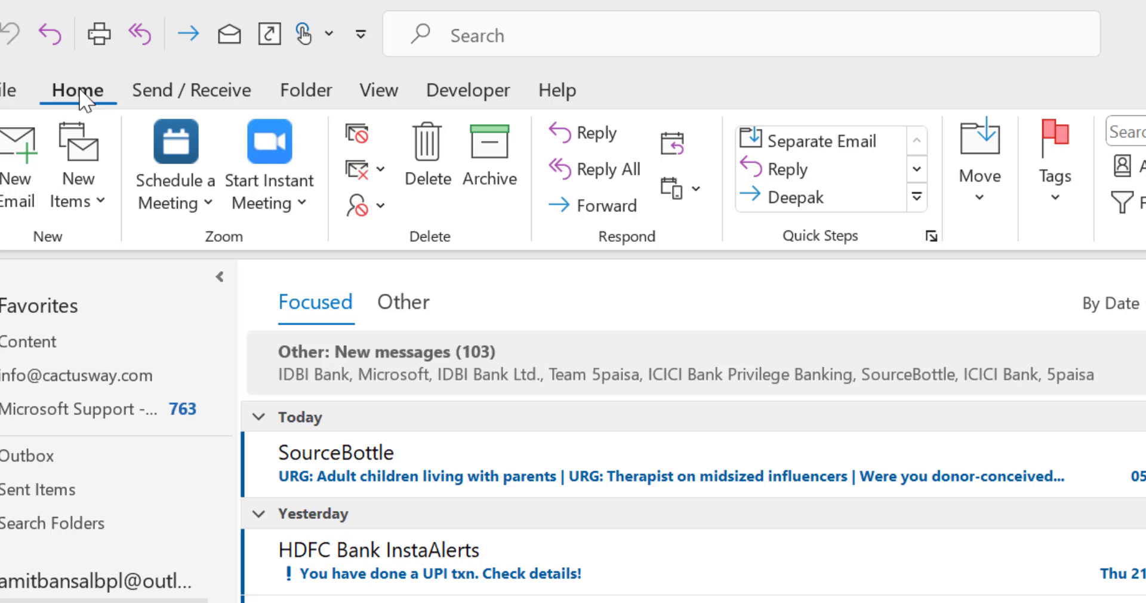
{"action": "left_click", "coordinate": [989, 220]}
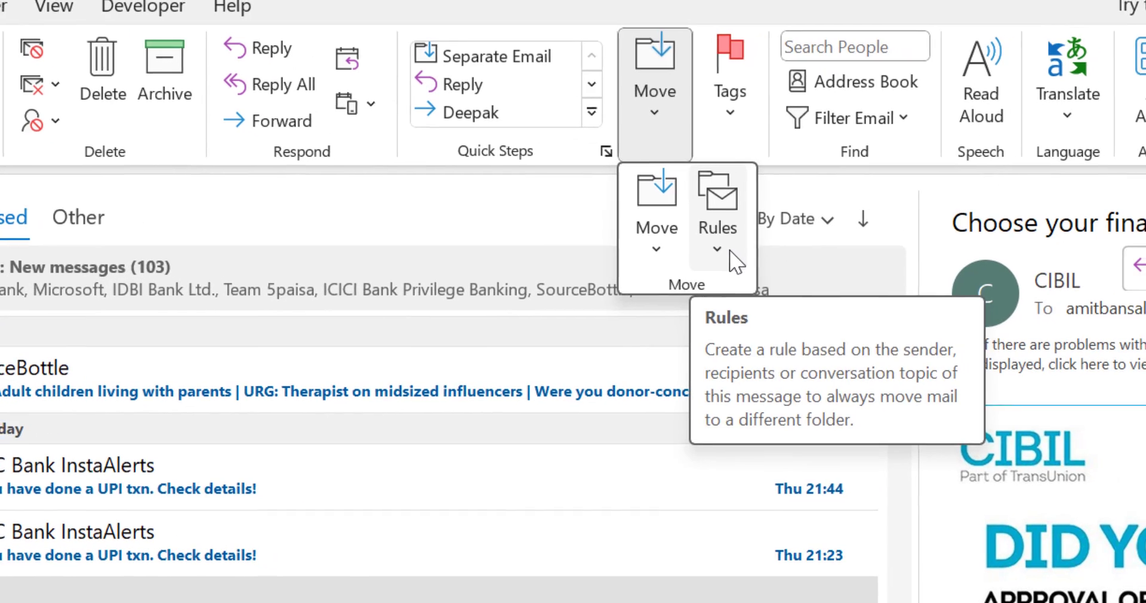
{"action": "left_click", "coordinate": [933, 306]}
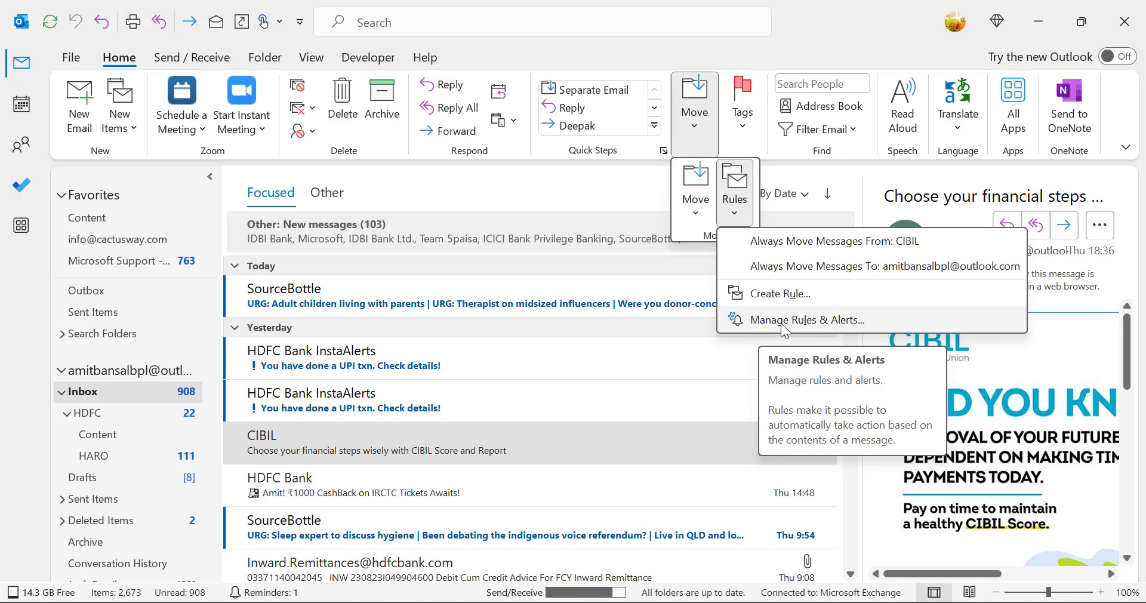
{"action": "left_click", "coordinate": [781, 324]}
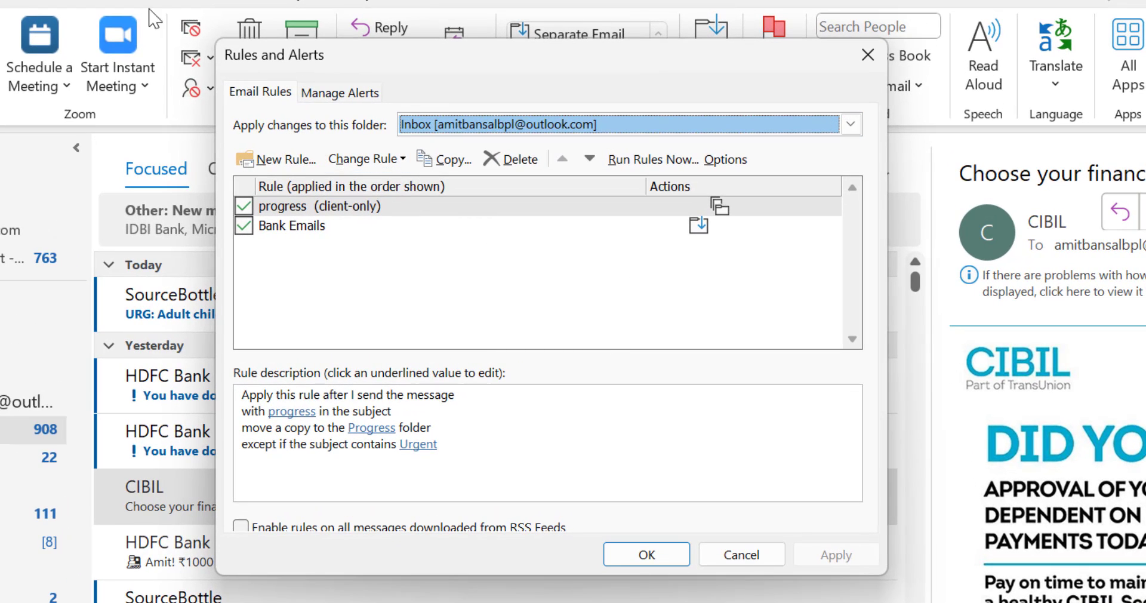
{"action": "left_click", "coordinate": [281, 168]}
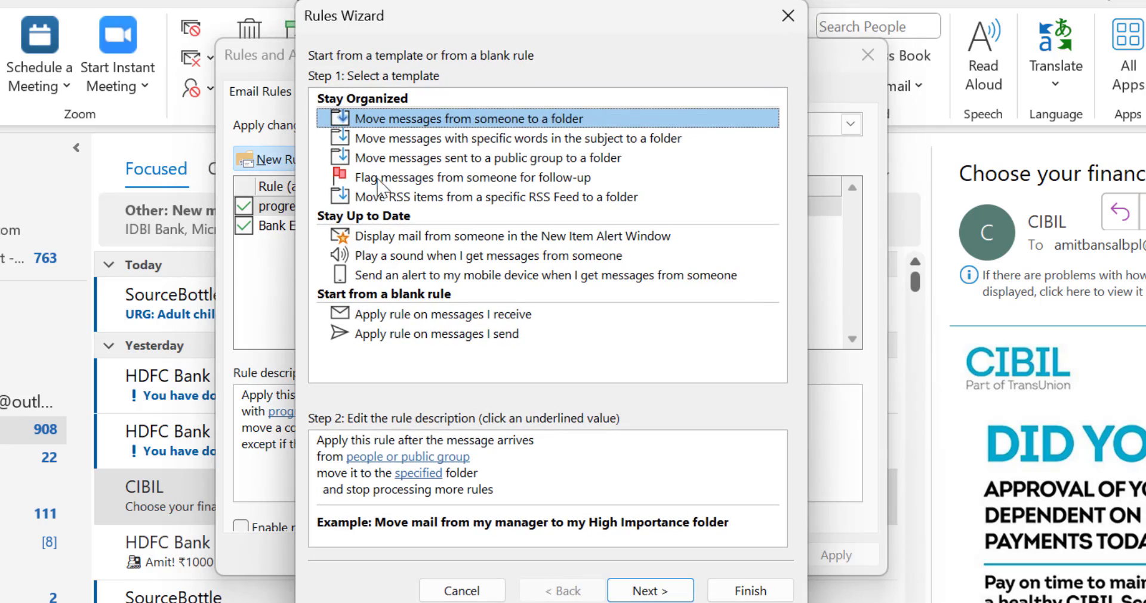
Step: Base the rule on the blank template "Apply rule on messages I receive" and proceed to the conditions
{"action": "left_click_drag", "start_coordinate": [491, 26], "coordinate": [458, 59]}
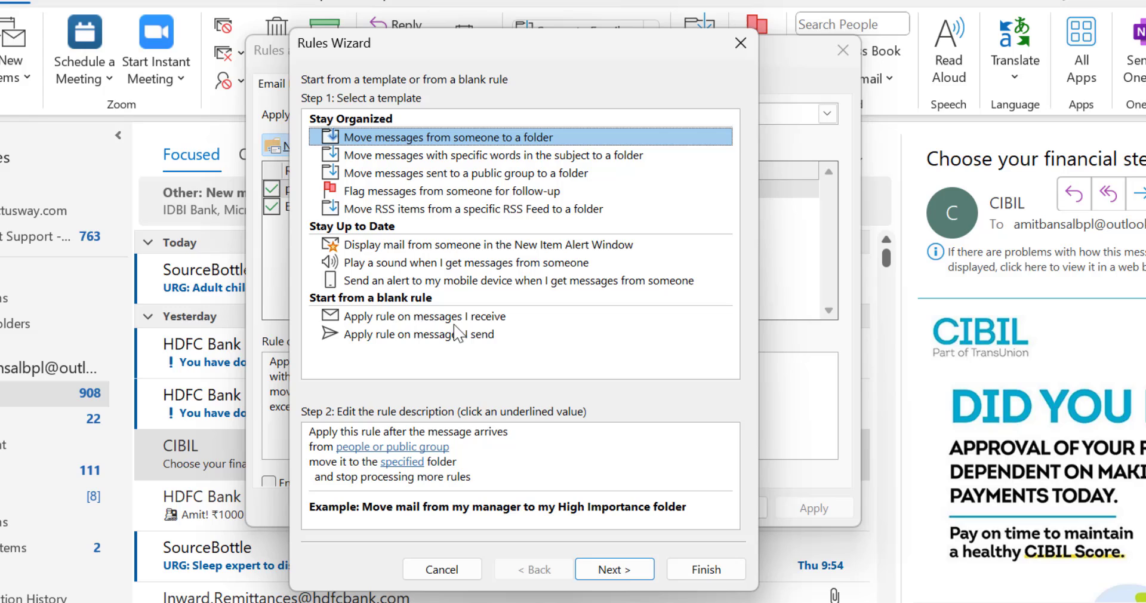
{"action": "left_click", "coordinate": [407, 320]}
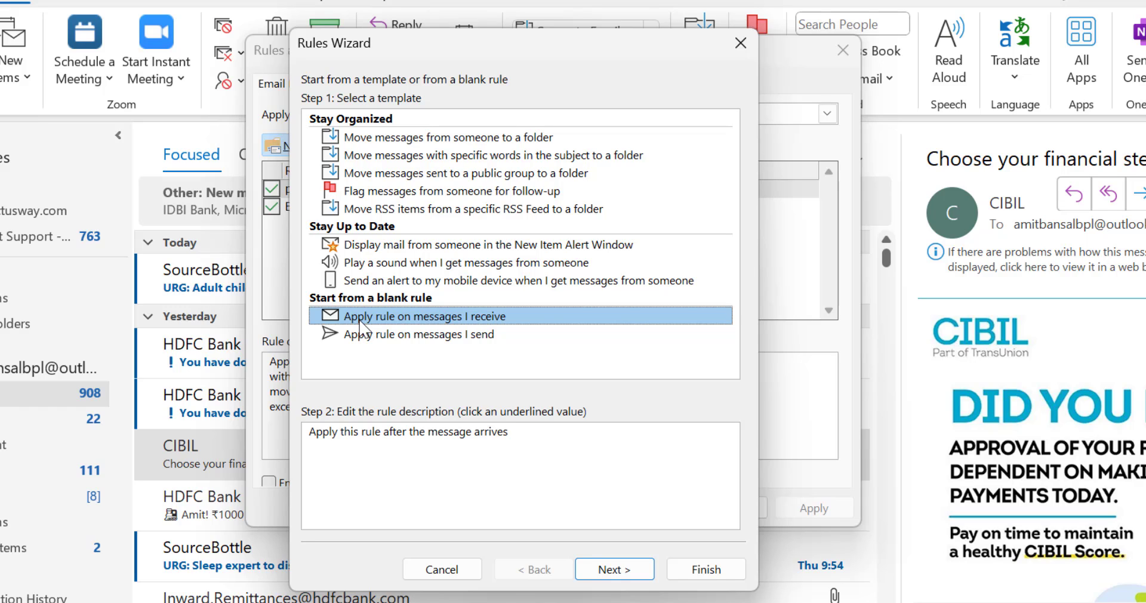
{"action": "left_click", "coordinate": [615, 570]}
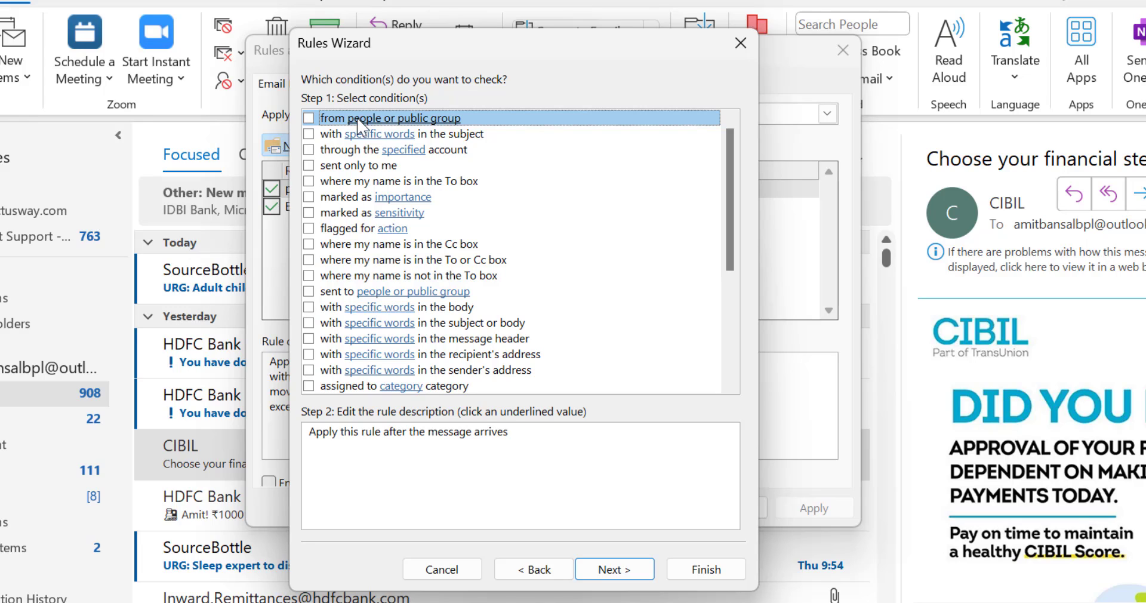
Step: Add the condition "from people or public group" and set its sender to the copied CIBIL address
{"action": "left_click", "coordinate": [308, 118]}
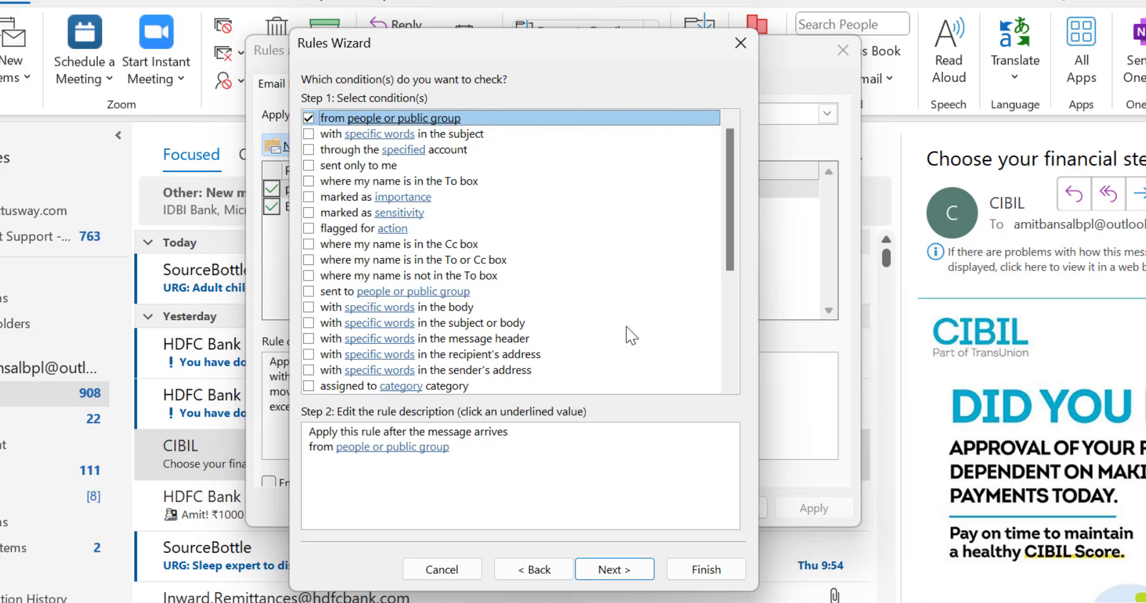
{"action": "left_click", "coordinate": [326, 460]}
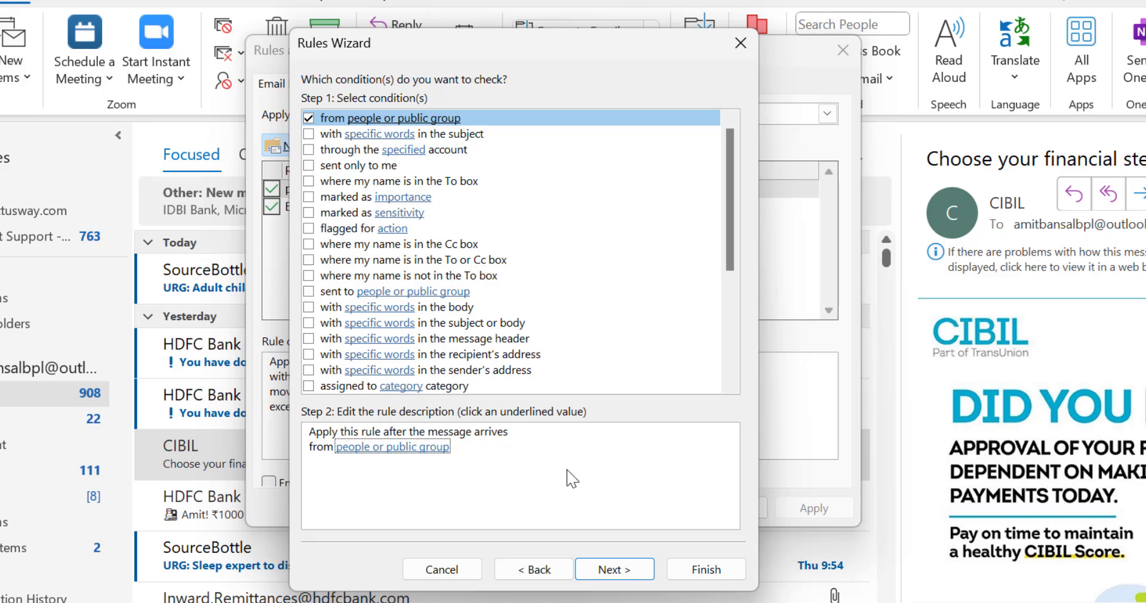
{"action": "left_click", "coordinate": [406, 447]}
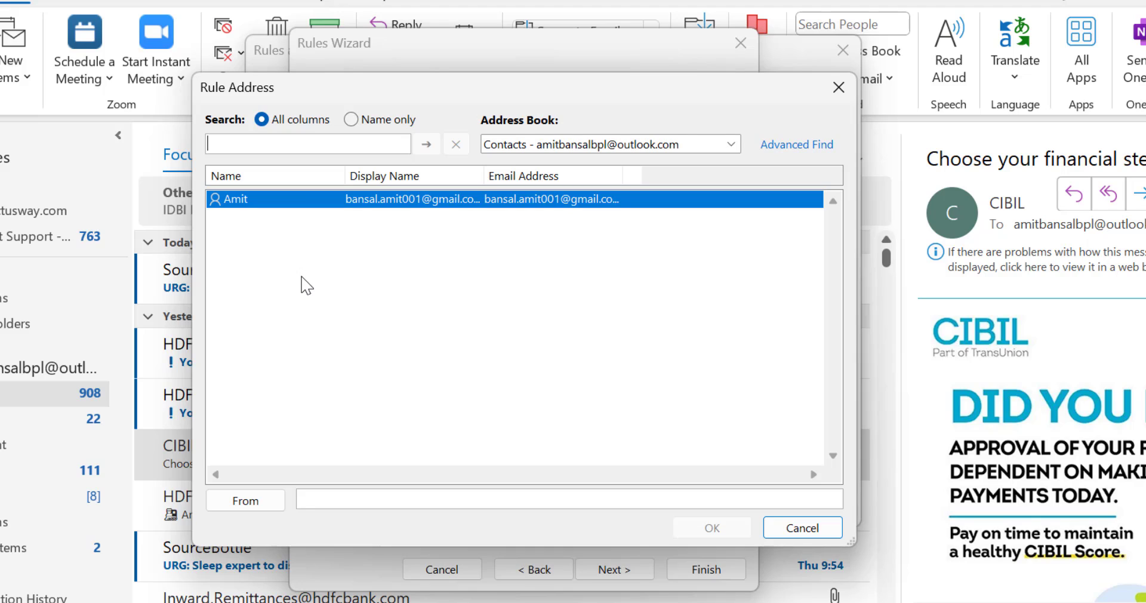
{"action": "left_click", "coordinate": [730, 147]}
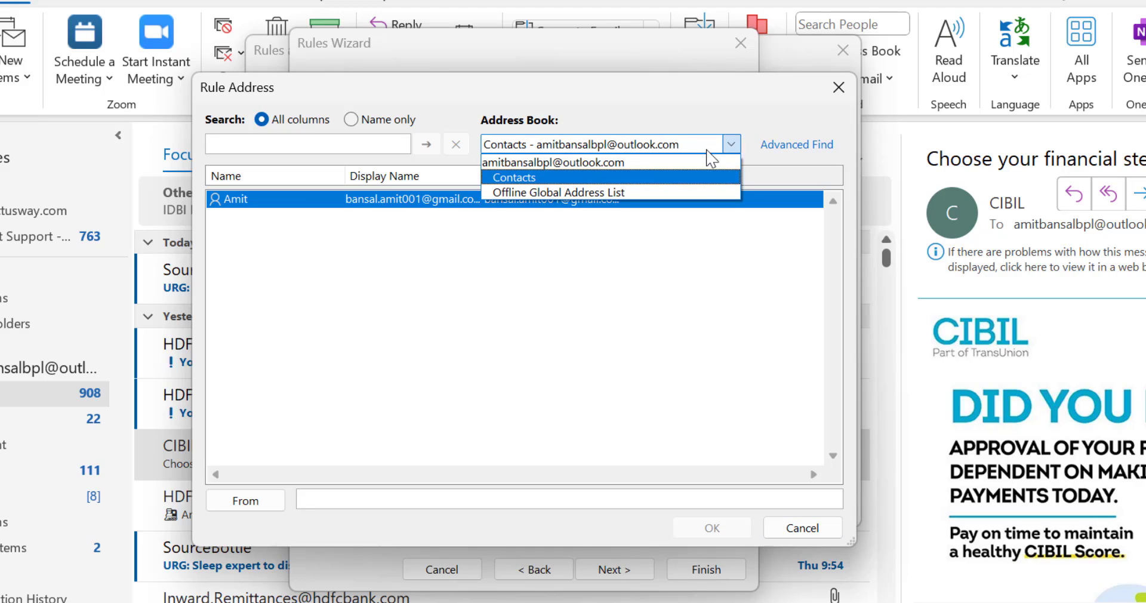
{"action": "left_click", "coordinate": [578, 373]}
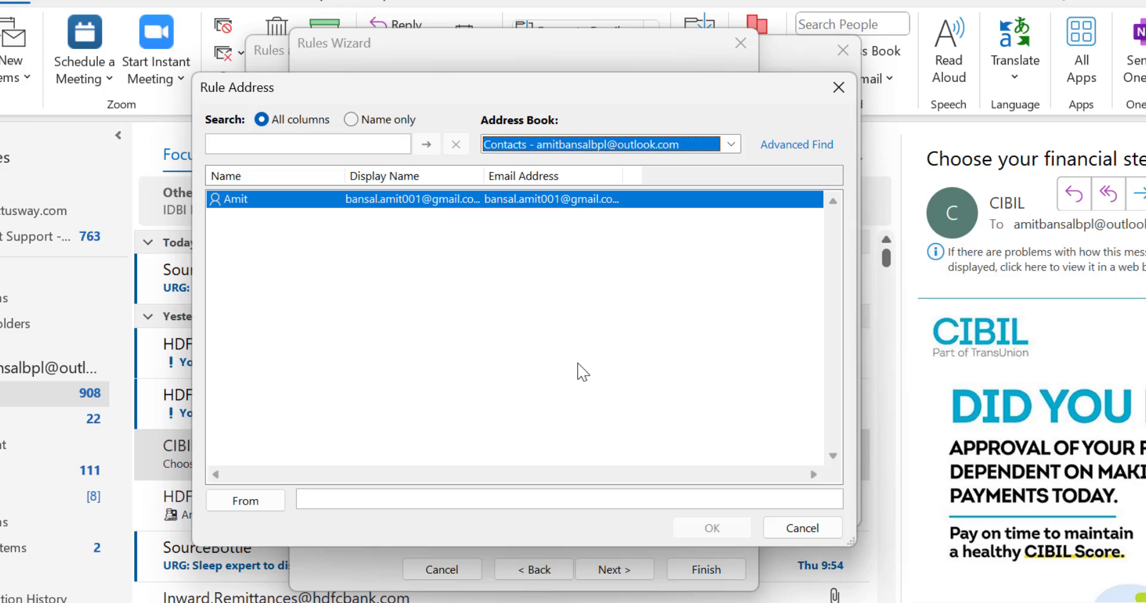
{"action": "left_click", "coordinate": [359, 496]}
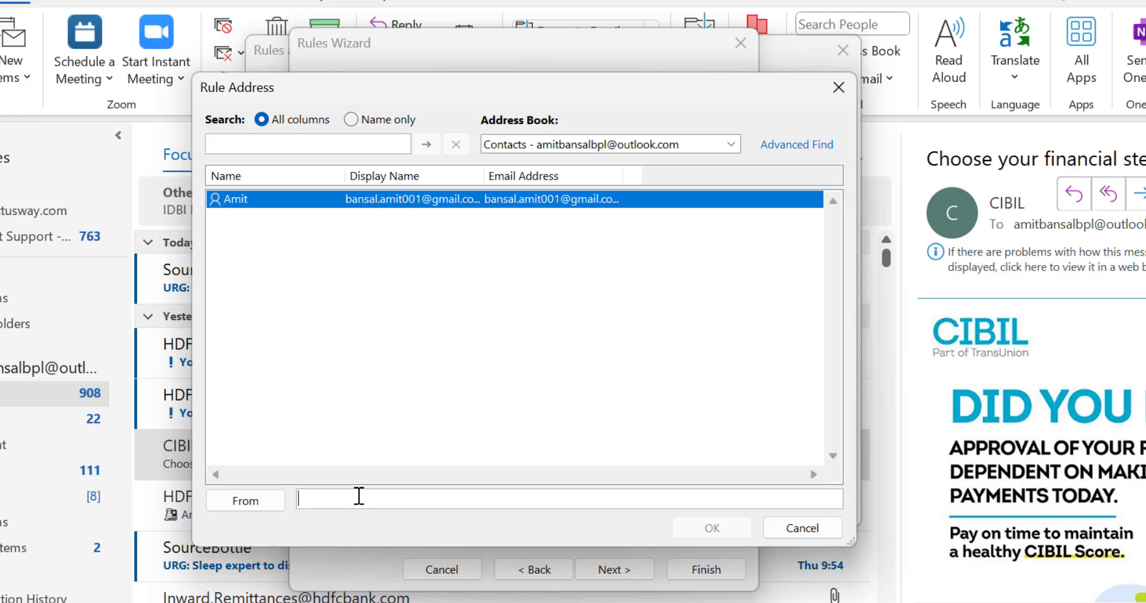
{"action": "key", "text": "ctrl+v"}
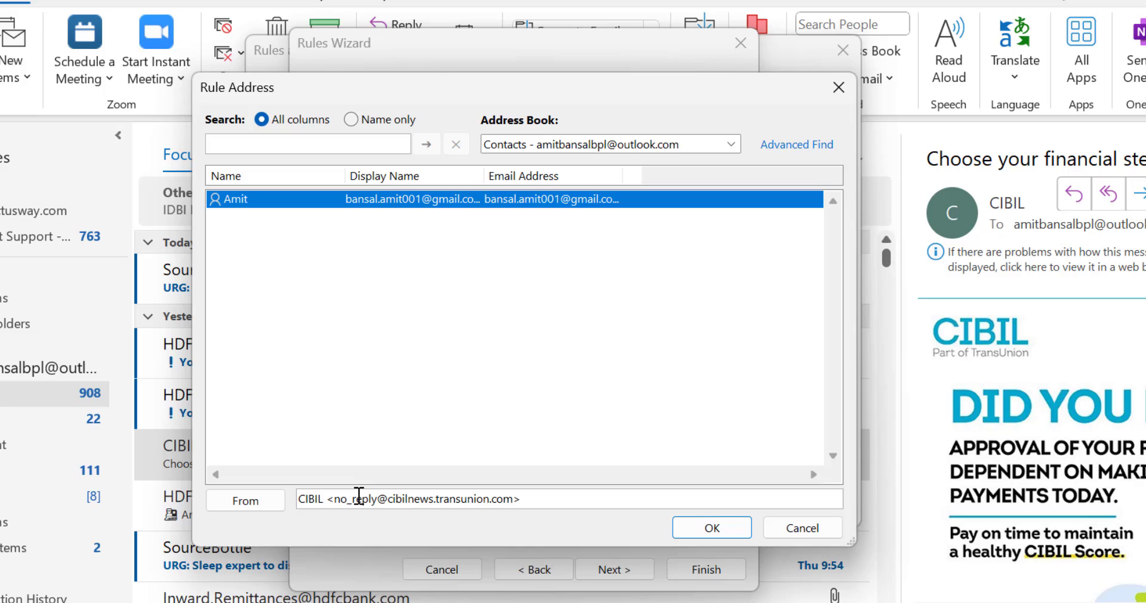
{"action": "key", "text": "Return"}
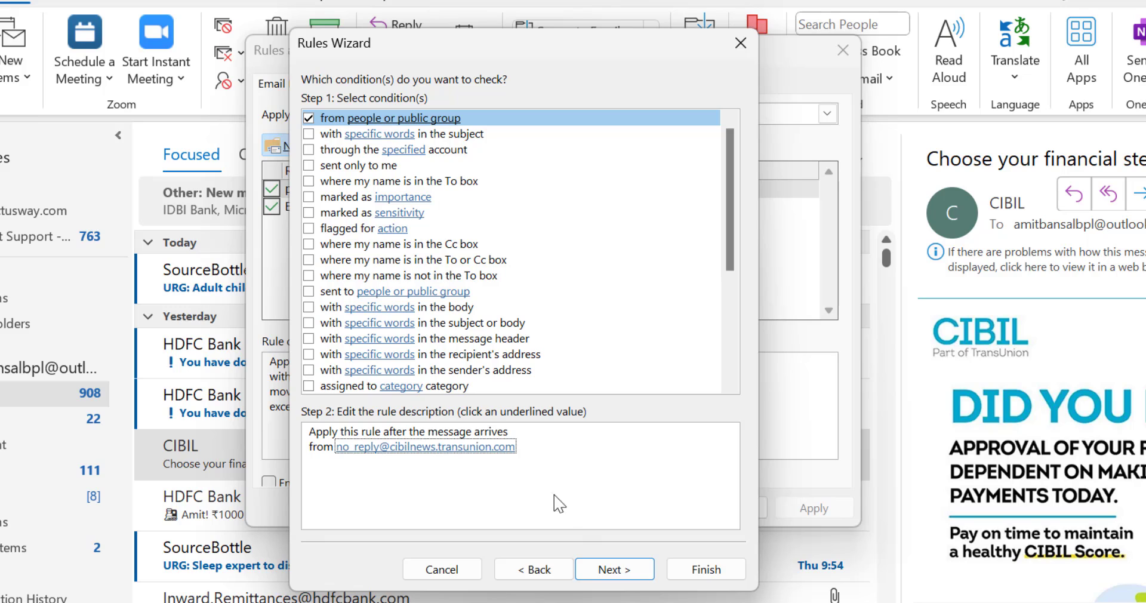
Step: Proceed to the rule's actions and choose "delete it" for matching messages
{"action": "left_click", "coordinate": [624, 572]}
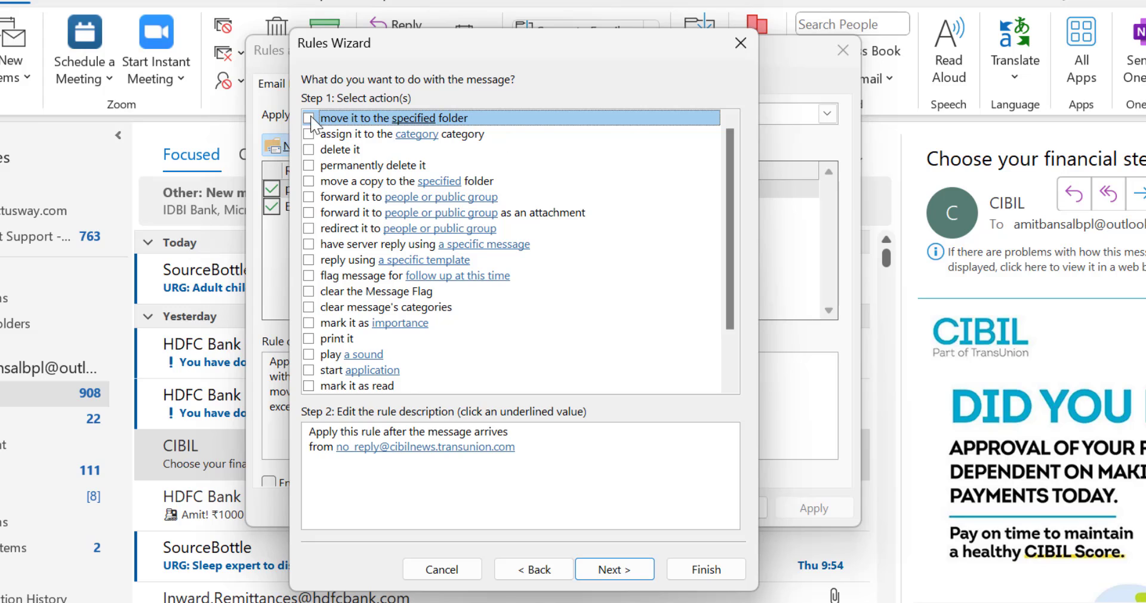
{"action": "left_click", "coordinate": [346, 155]}
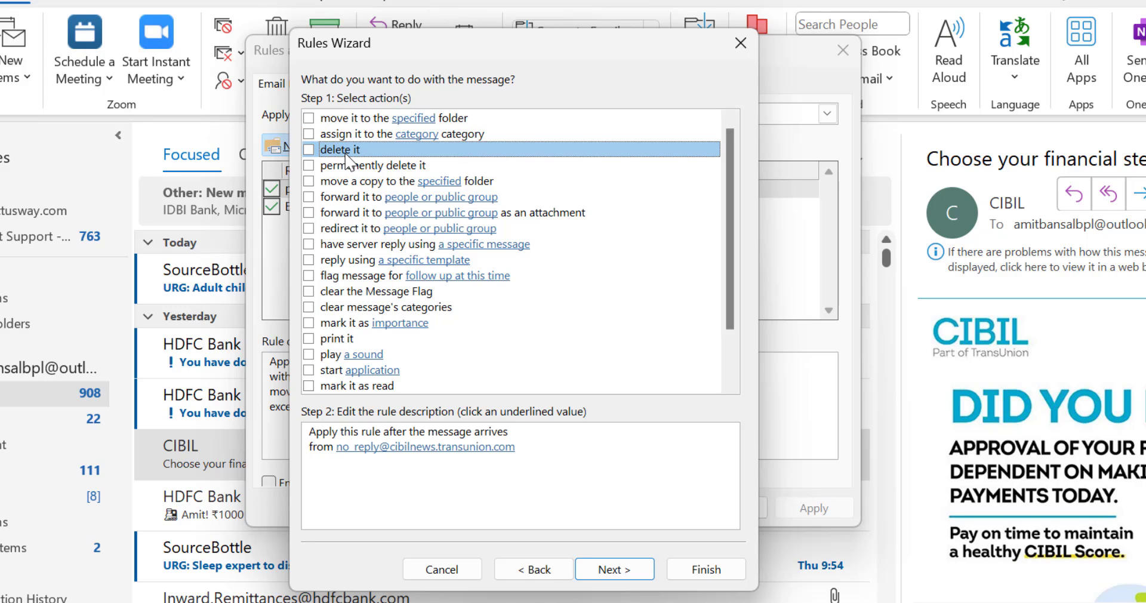
{"action": "left_click", "coordinate": [393, 167]}
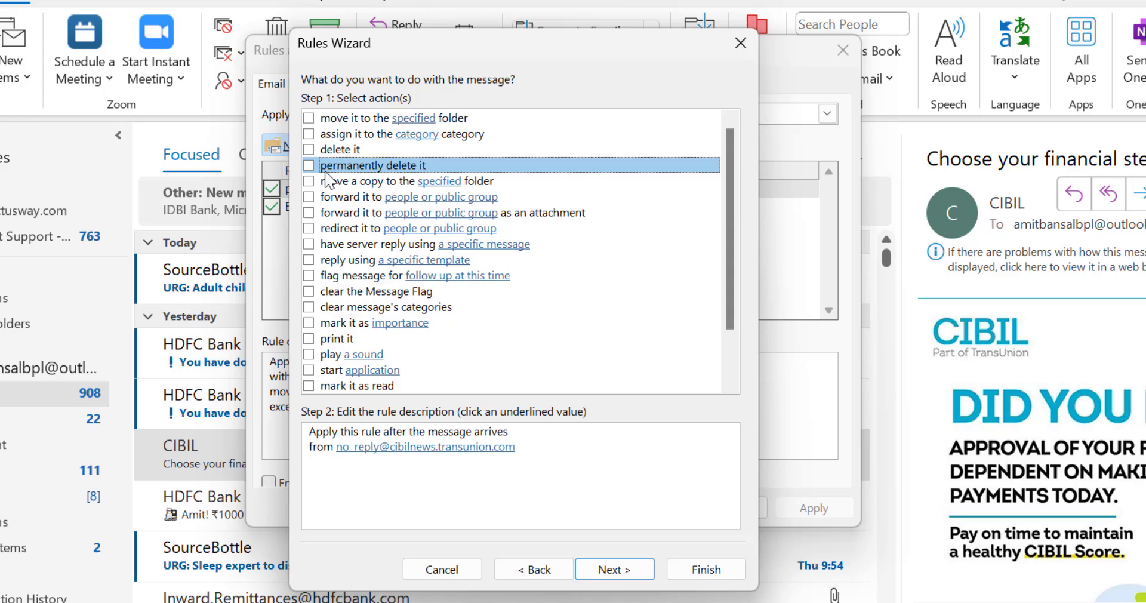
{"action": "left_click", "coordinate": [308, 149]}
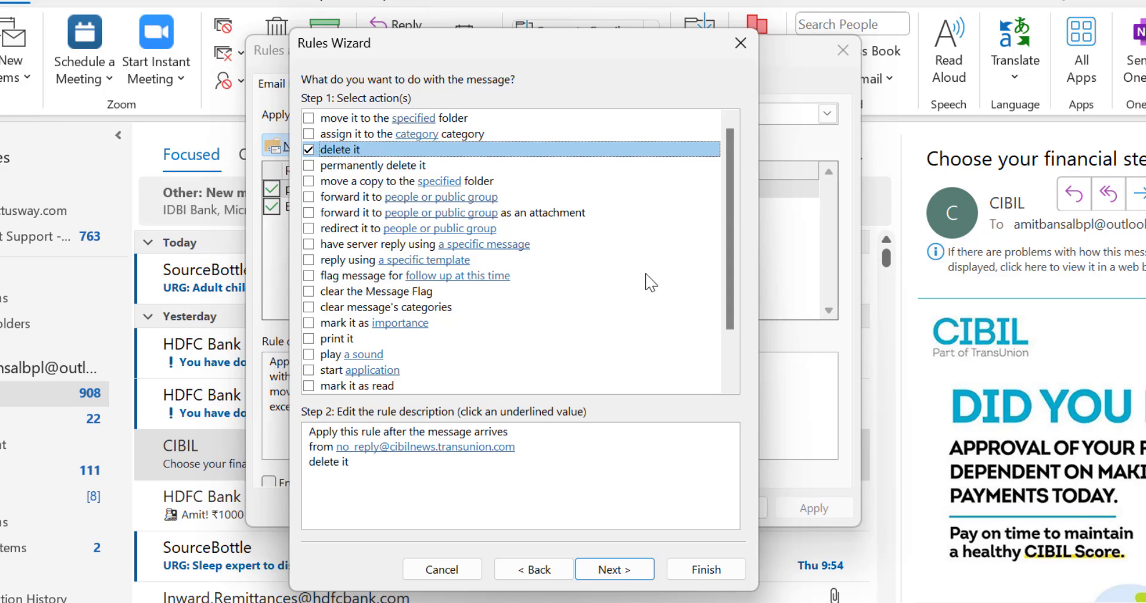
Step: Review the available rule exceptions and continue to the final setup page without selecting any
{"action": "left_click", "coordinate": [633, 578]}
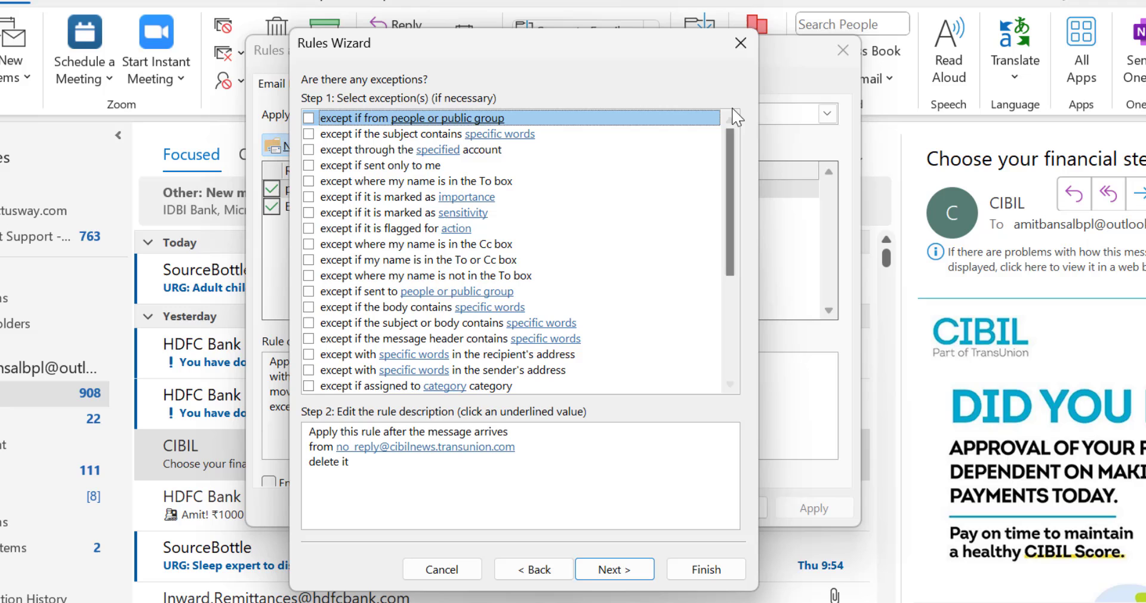
{"action": "scroll", "coordinate": [650, 232], "scroll_direction": "down", "scroll_amount": 4}
{"action": "scroll", "coordinate": [652, 234], "scroll_direction": "up", "scroll_amount": 4}
{"action": "scroll", "coordinate": [652, 234], "scroll_direction": "down", "scroll_amount": 4}
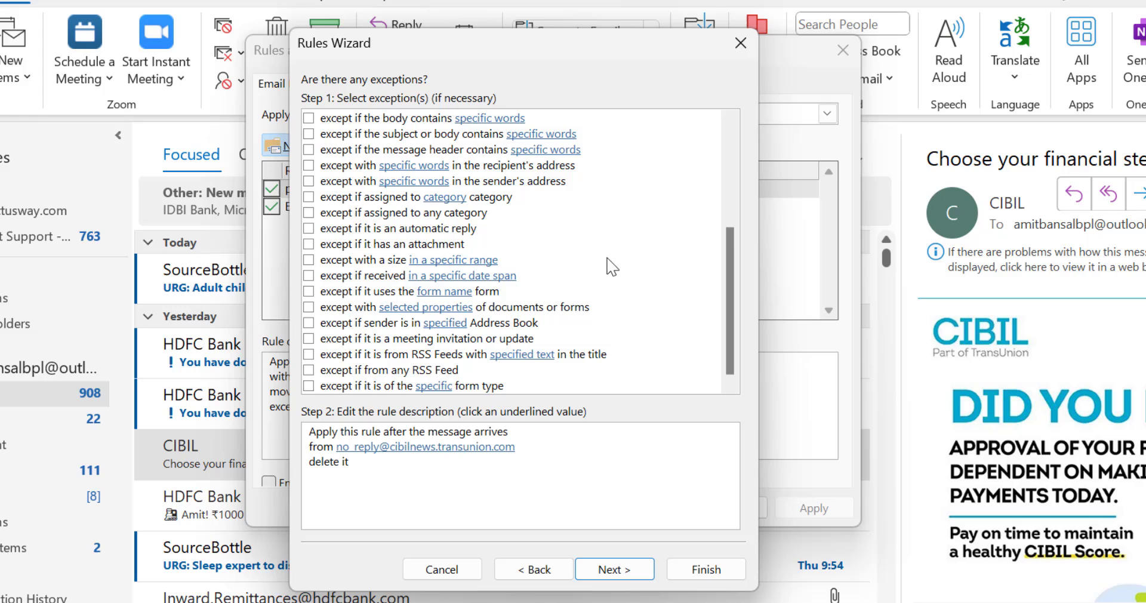
{"action": "left_click", "coordinate": [615, 569]}
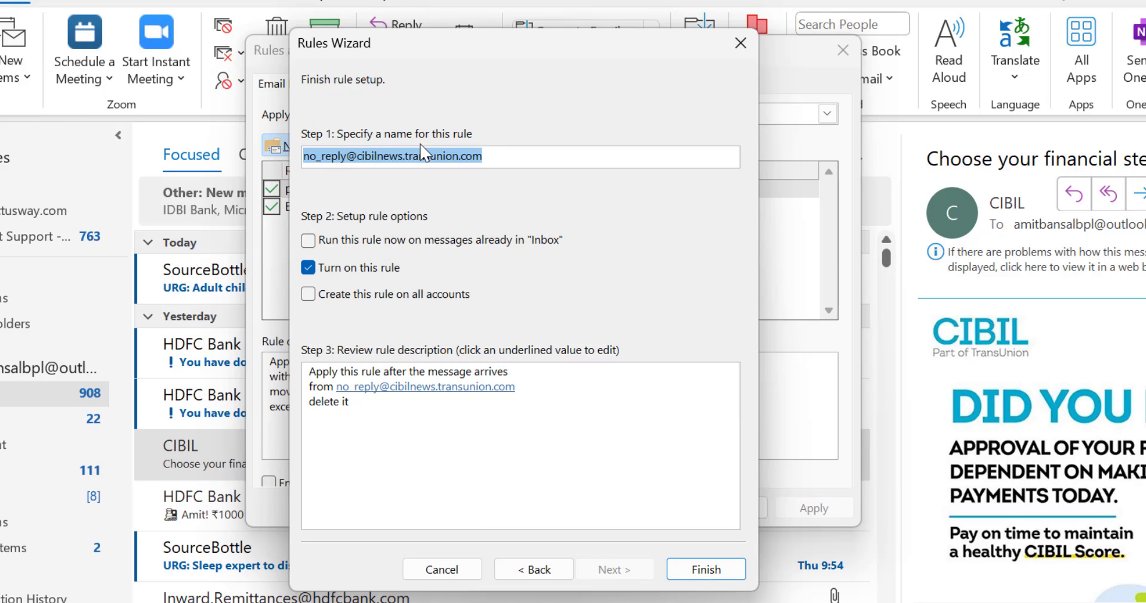
Step: Append "Delete" to the rule's name and enable running it now on messages already in the Inbox
{"action": "left_click", "coordinate": [541, 154]}
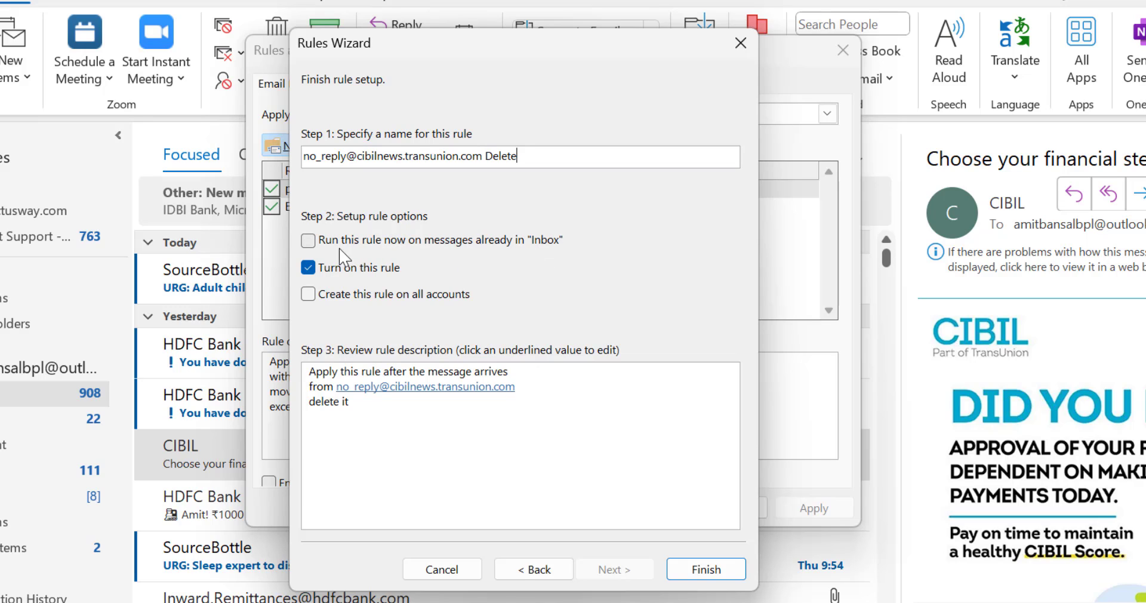
{"action": "left_click", "coordinate": [309, 241]}
{"action": "key", "text": "Tab"}
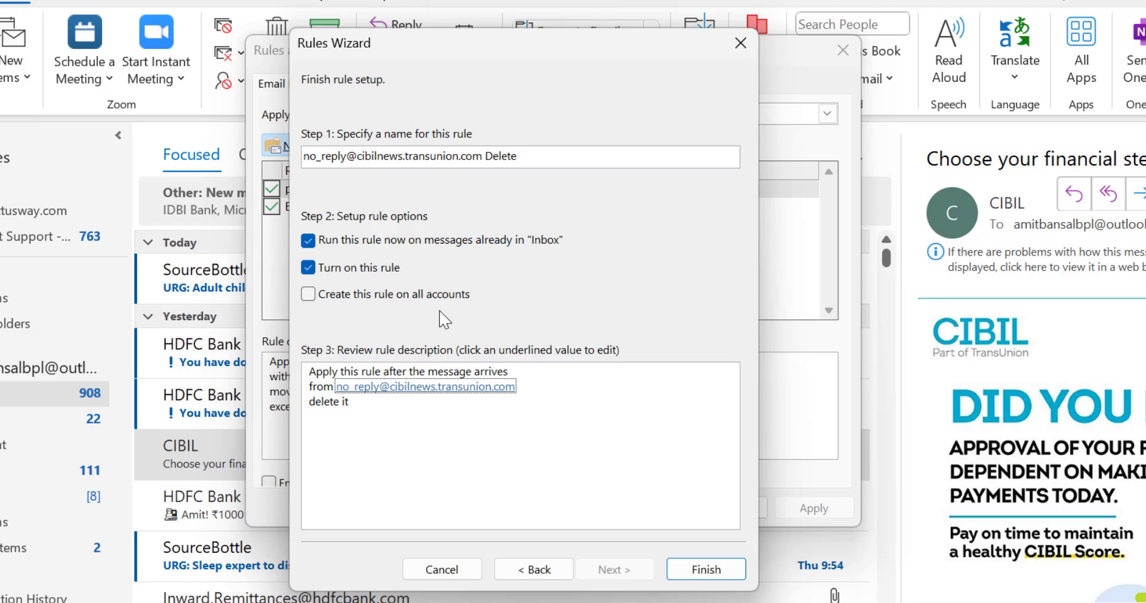
Step: Finish creating the delete rule, apply the rule changes, and close the Rules and Alerts dialog
{"action": "left_click", "coordinate": [726, 572]}
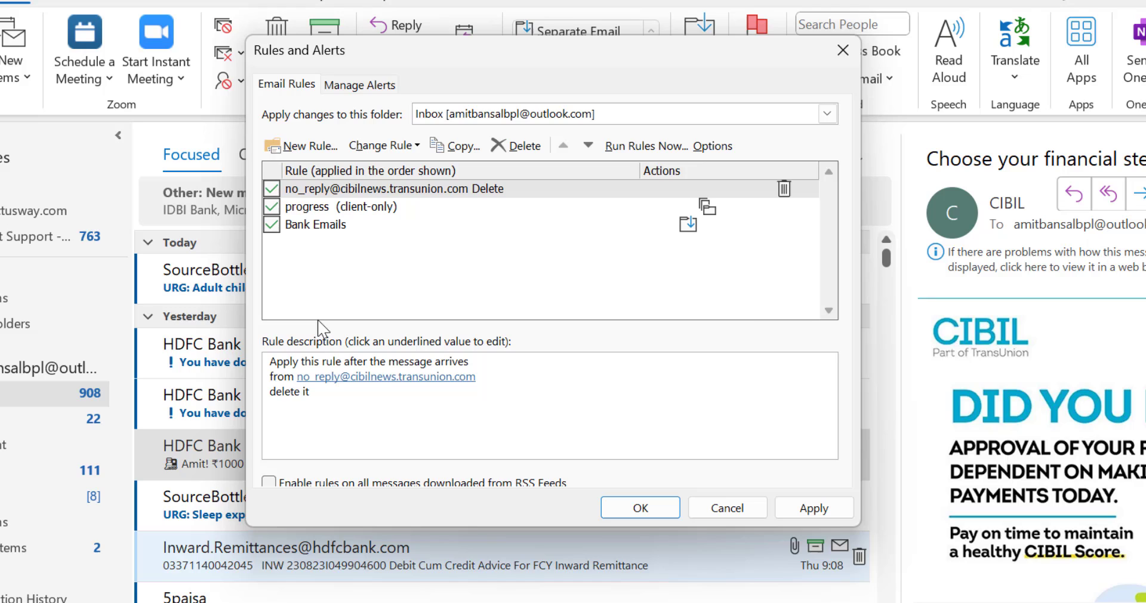
{"action": "left_click", "coordinate": [836, 508]}
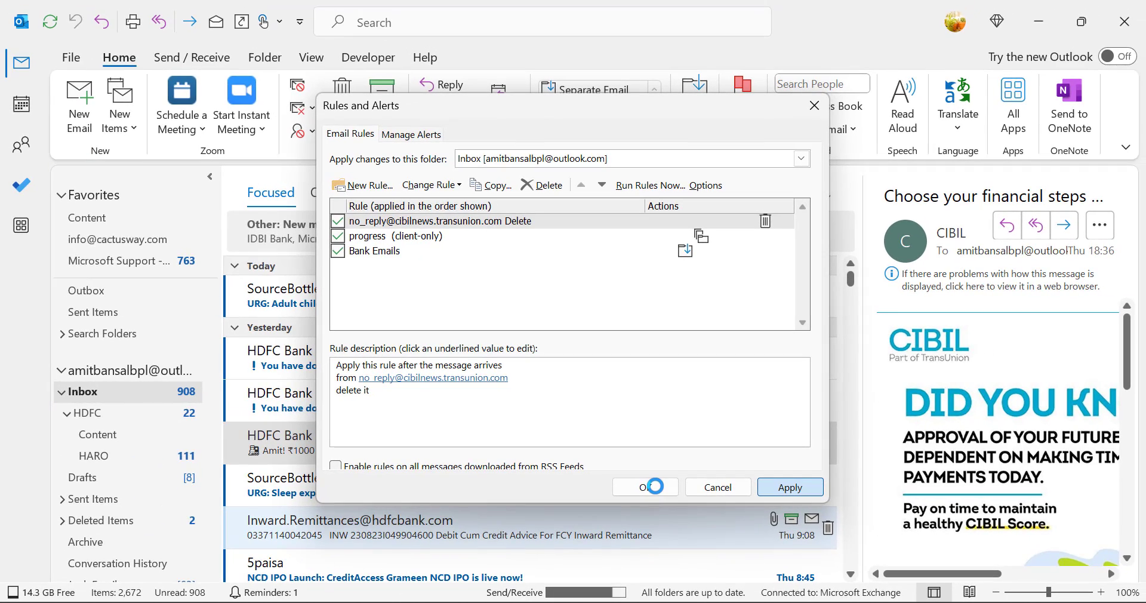
{"action": "left_click", "coordinate": [646, 487]}
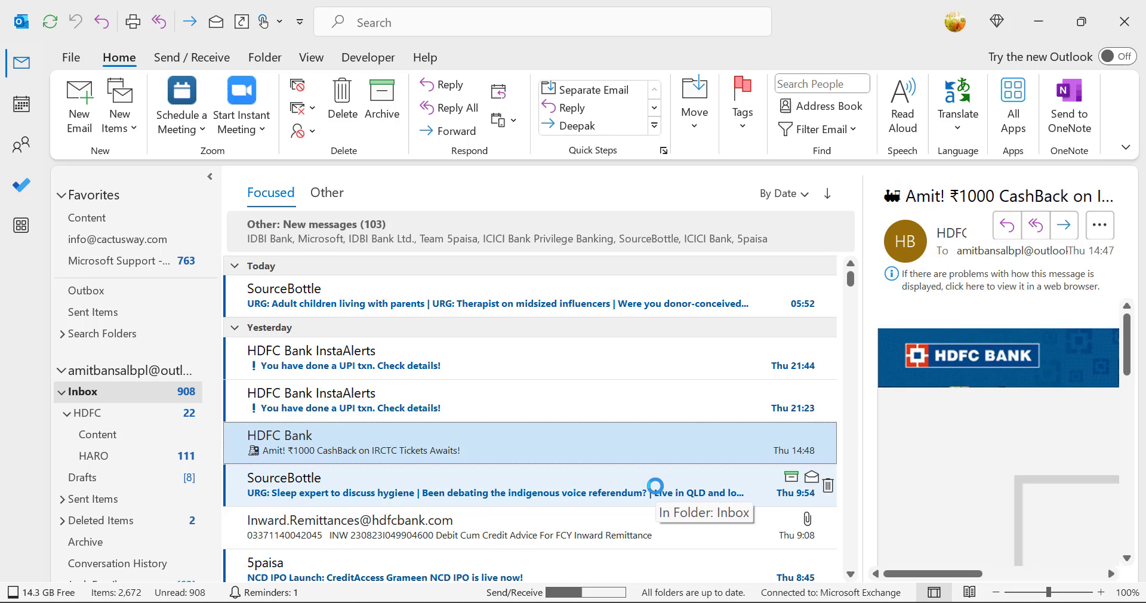
Step: Check the account's Deleted Items folder for the CIBIL email, and return to the Inbox
{"action": "scroll", "coordinate": [155, 409], "scroll_direction": "down", "scroll_amount": 3}
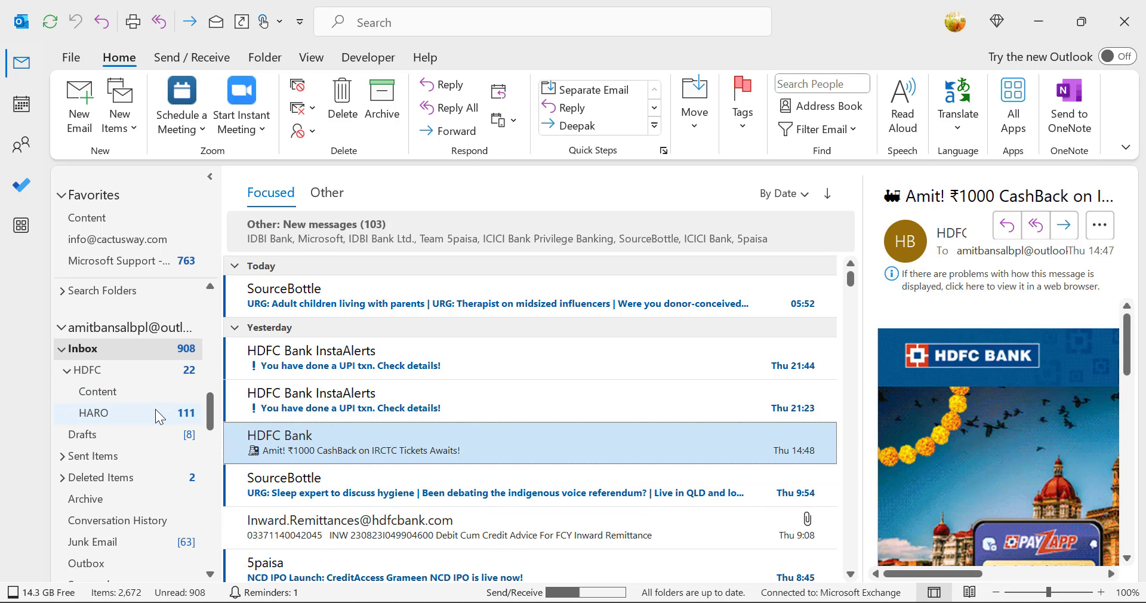
{"action": "scroll", "coordinate": [155, 410], "scroll_direction": "down", "scroll_amount": 1}
{"action": "left_click", "coordinate": [109, 391]}
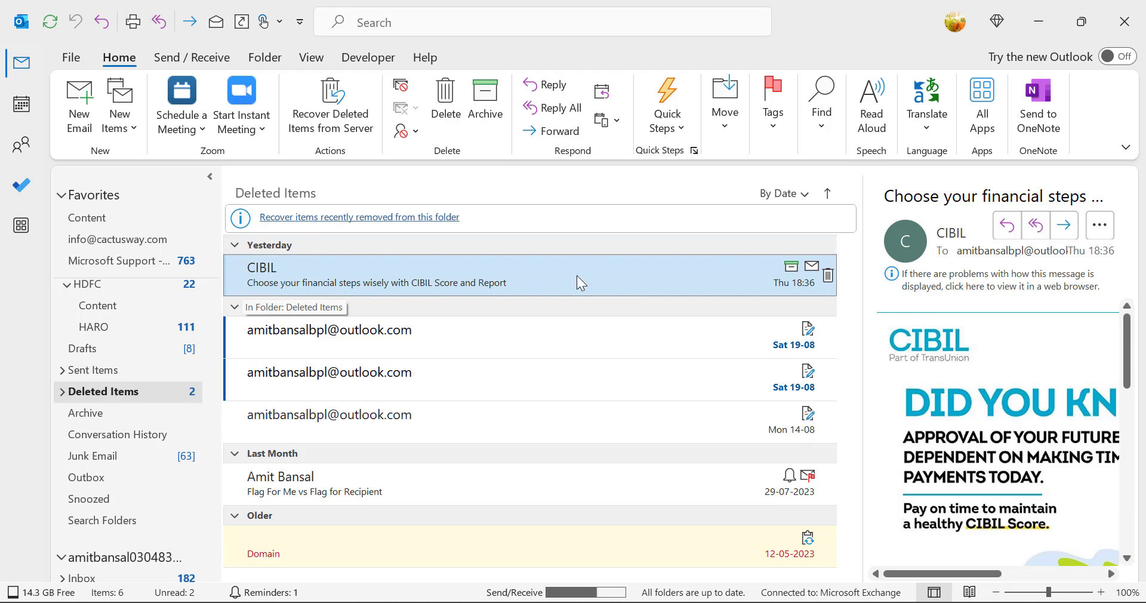
{"action": "left_click", "coordinate": [61, 392]}
{"action": "left_click", "coordinate": [61, 393]}
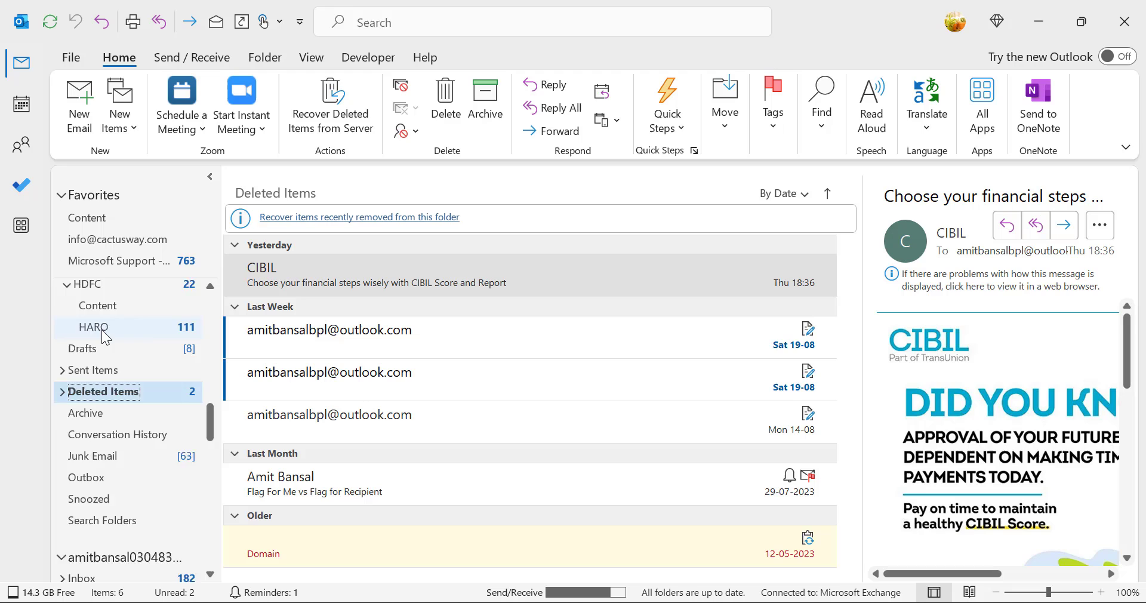
{"action": "scroll", "coordinate": [101, 330], "scroll_direction": "up", "scroll_amount": 3}
{"action": "left_click", "coordinate": [96, 391]}
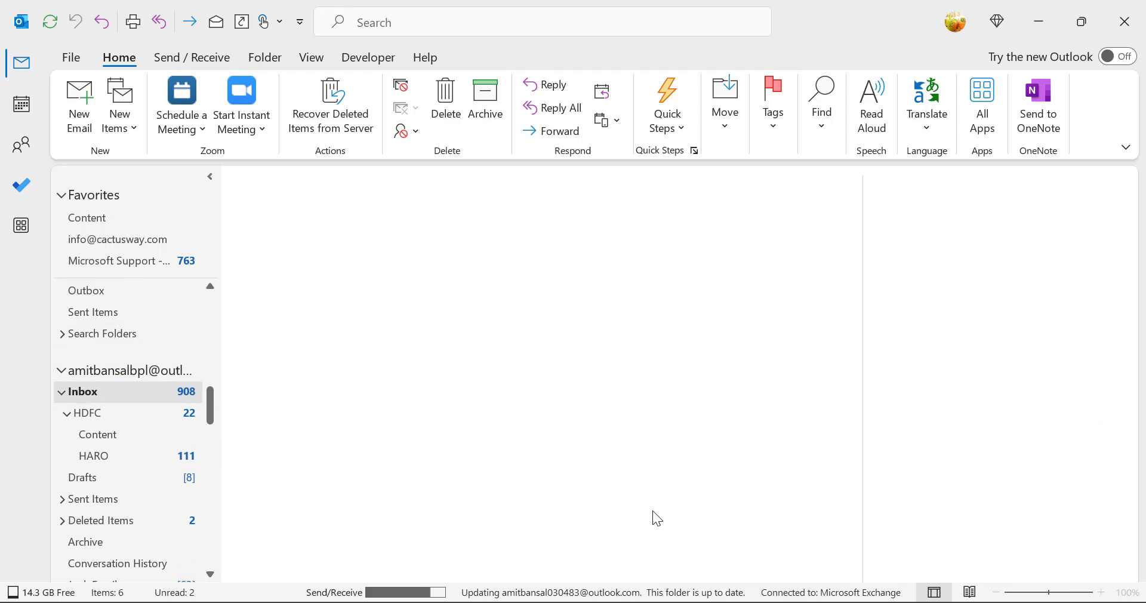